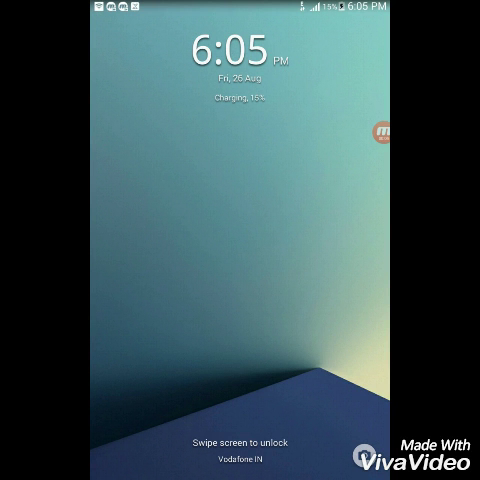
Swipe the lock screen to unlock the tablet, then open the app drawer.
drag(291, 289, 265, 295)
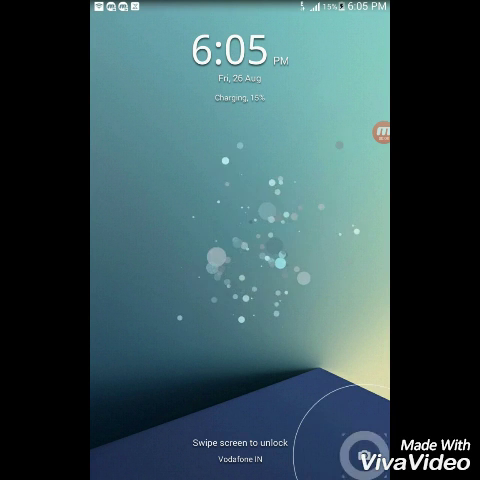
click(262, 200)
drag(262, 200, 200, 300)
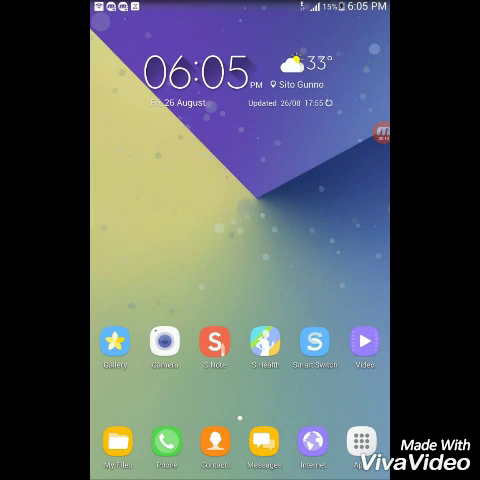
click(361, 441)
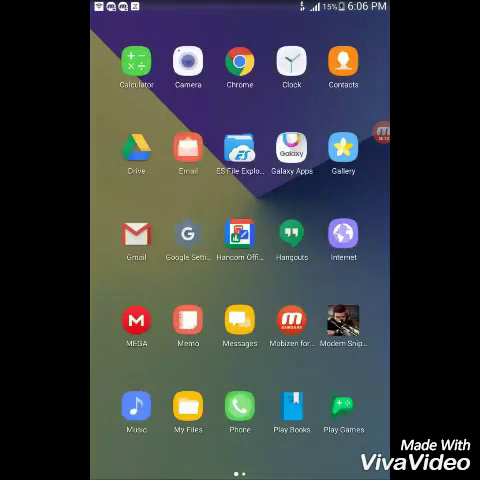
scroll(240, 240, right, 3)
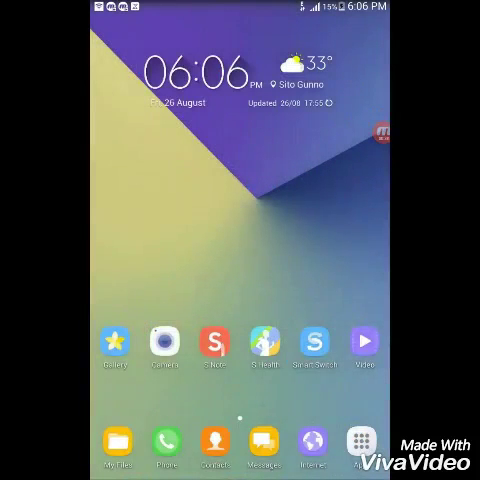
click(361, 441)
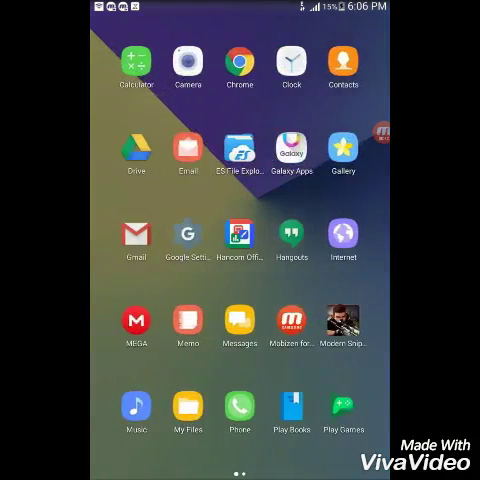
mouse_move(330, 250)
mouse_down()
mouse_move(150, 250)
mouse_move(350, 250)
mouse_move(150, 250)
mouse_up()
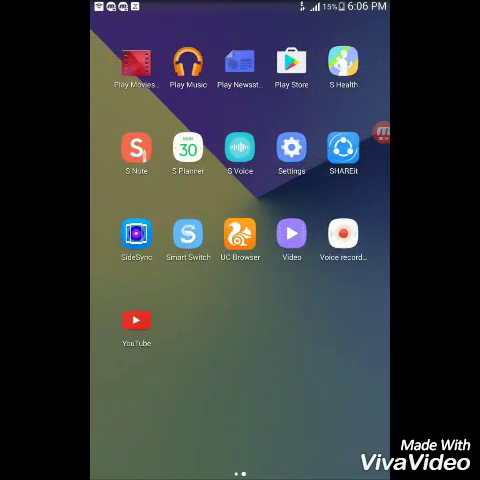
key(Home)
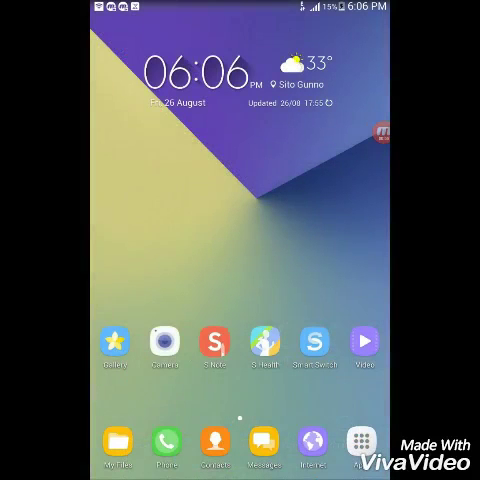
Edit the Phone dock shortcut's icon, picking it via Gallery apps and then Gallery.
click(165, 342)
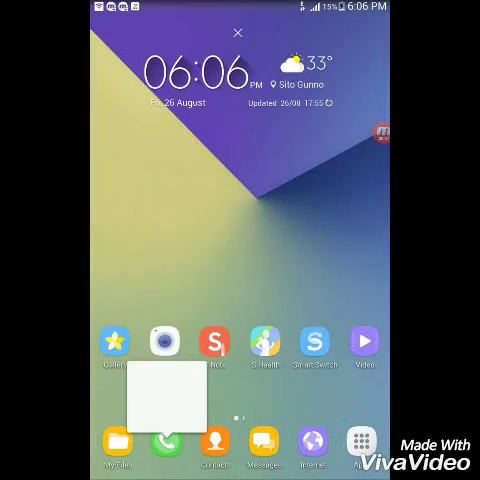
click(157, 372)
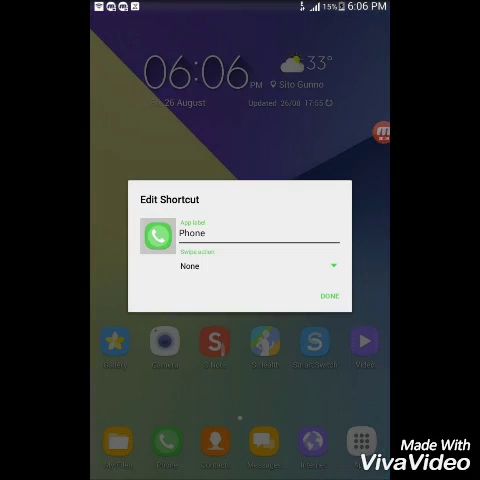
click(157, 236)
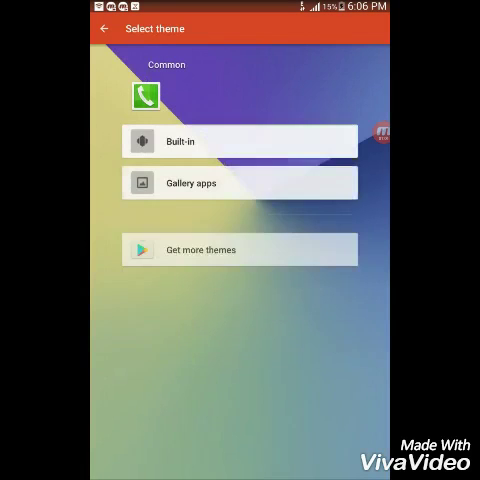
click(191, 172)
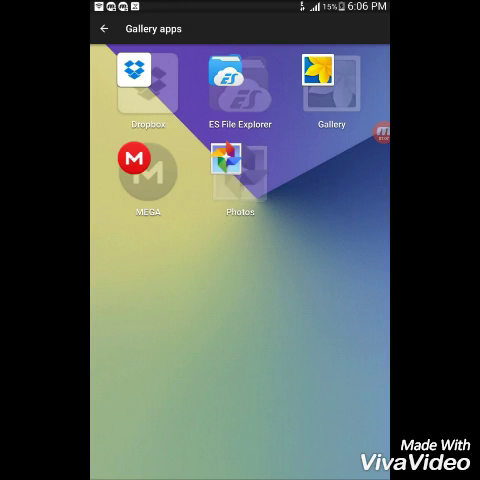
click(331, 90)
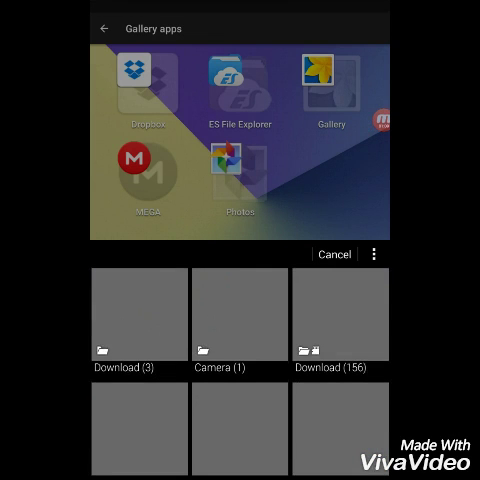
scroll(240, 370, down, 2)
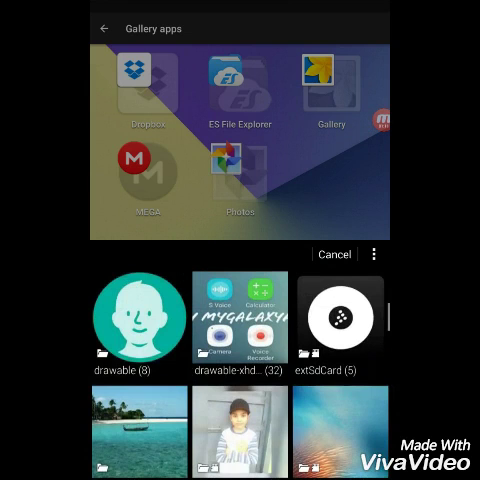
Open the drawable-xhdpi icon set folder in the gallery picker.
click(240, 318)
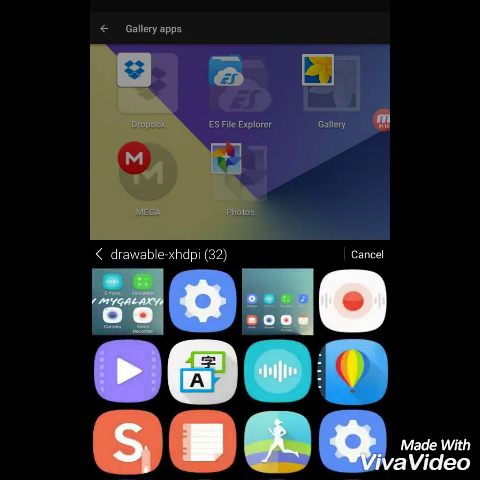
scroll(240, 370, down, 1)
scroll(240, 370, down, 2)
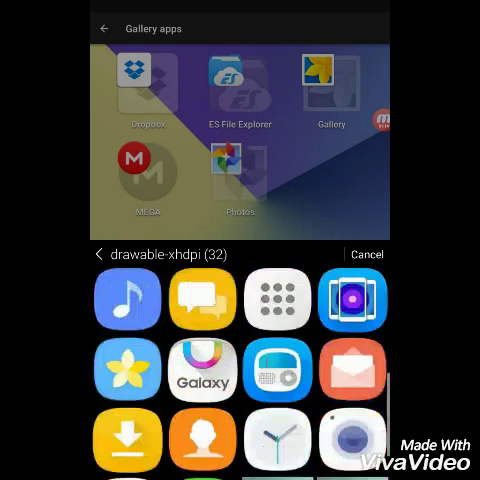
scroll(240, 370, up, 1)
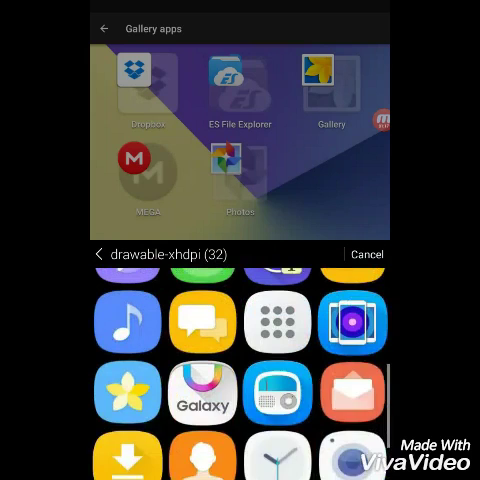
scroll(240, 370, up, 1)
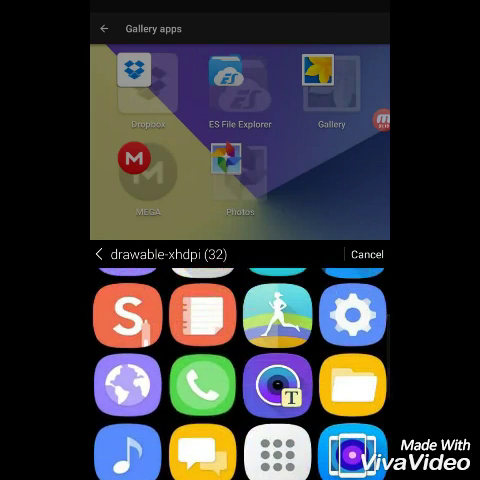